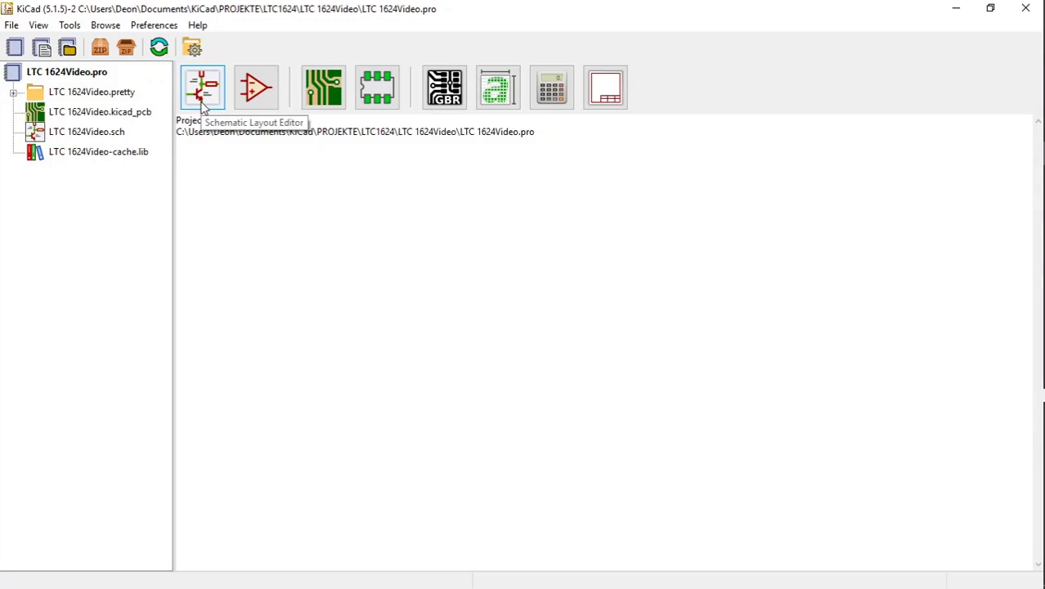
Bring the LTC 1624Video schematic editor to the front and maximize it.
mouse_move(1043, 256)
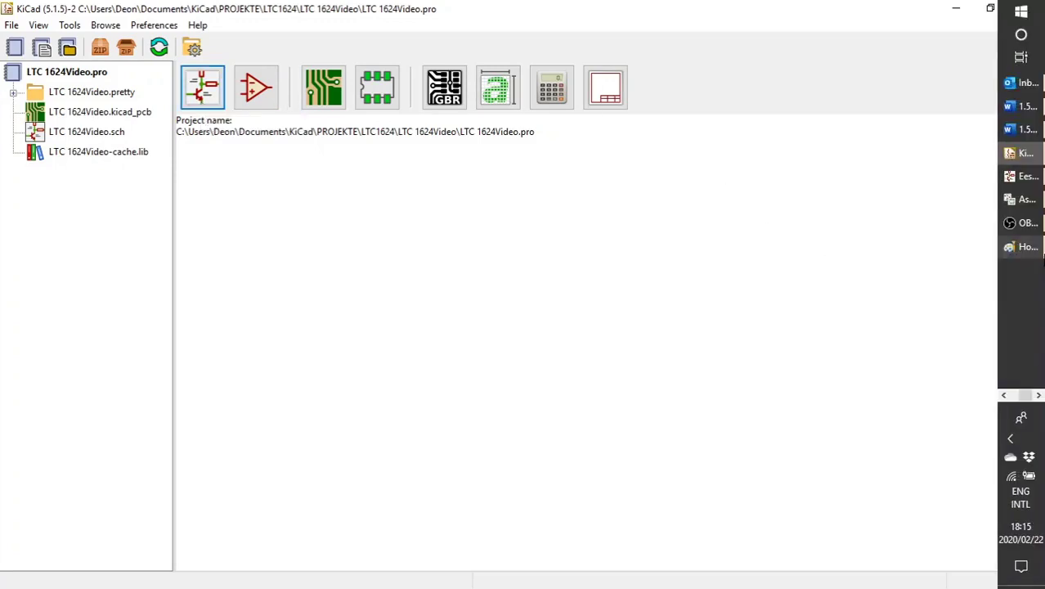
mouse_move(1021, 186)
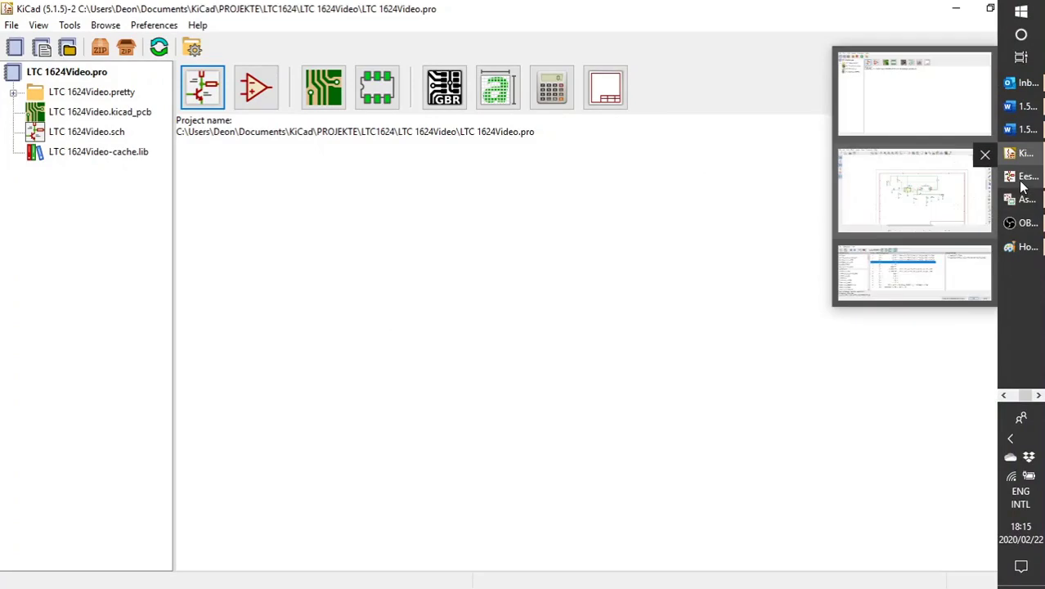
left_click(914, 189)
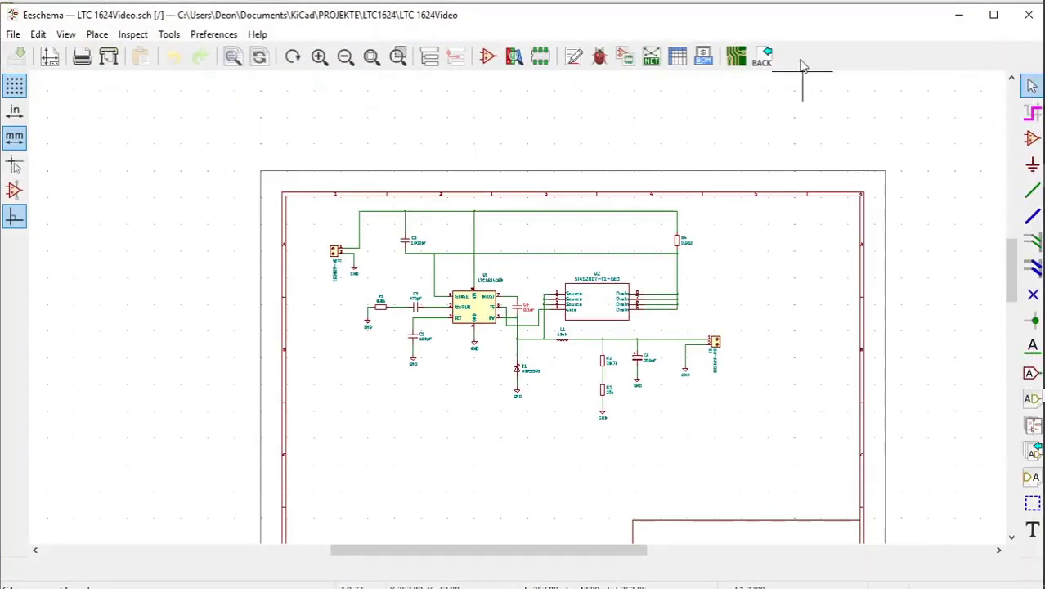
double_click(796, 13)
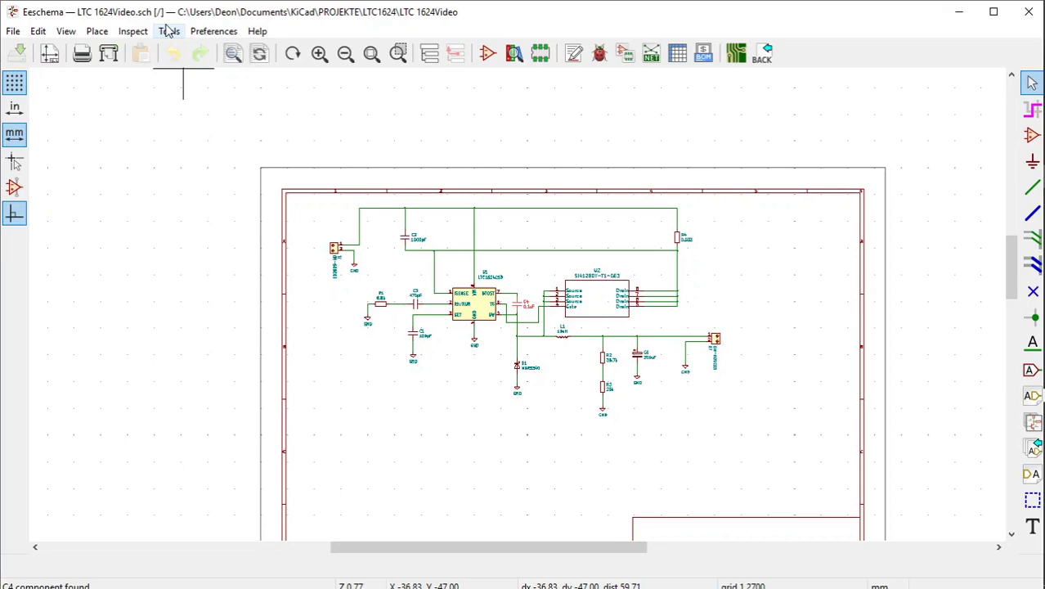
Launch Assign Footprints from the Tools menu and bring its window forward.
left_click(169, 30)
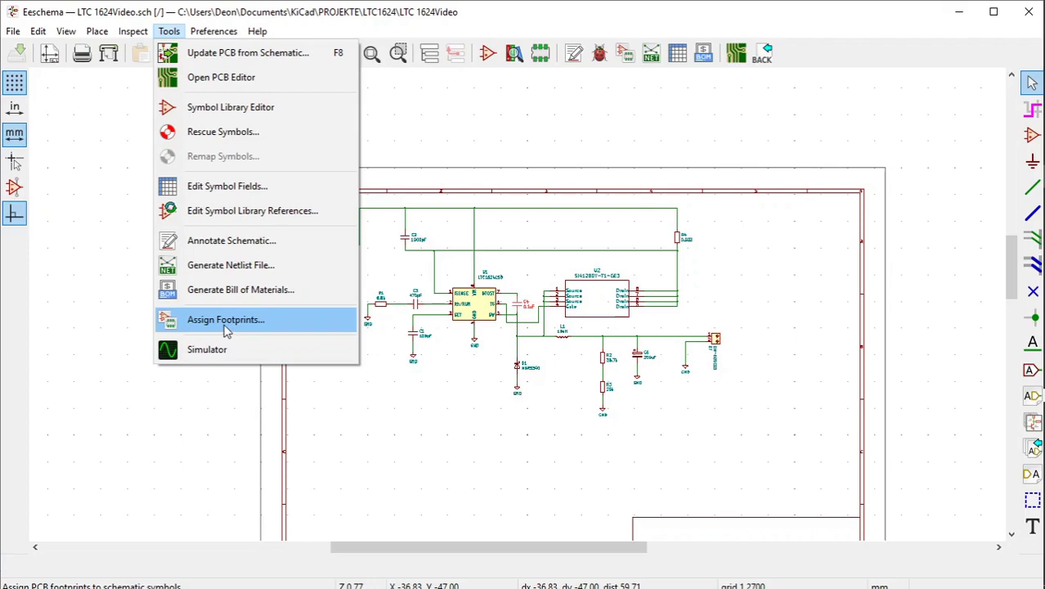
mouse_move(1037, 123)
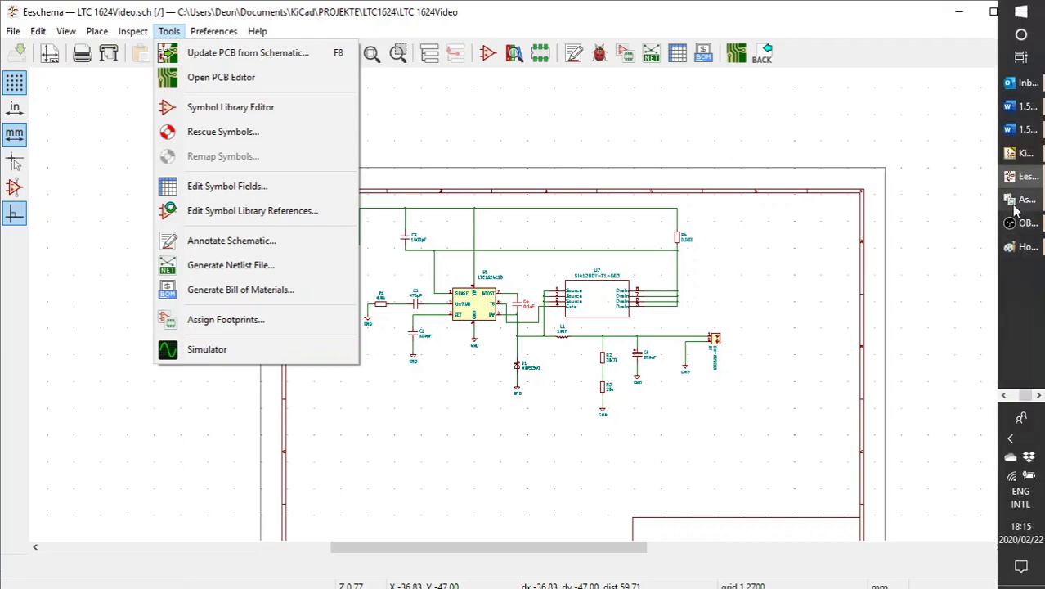
mouse_move(1012, 206)
left_click(883, 212)
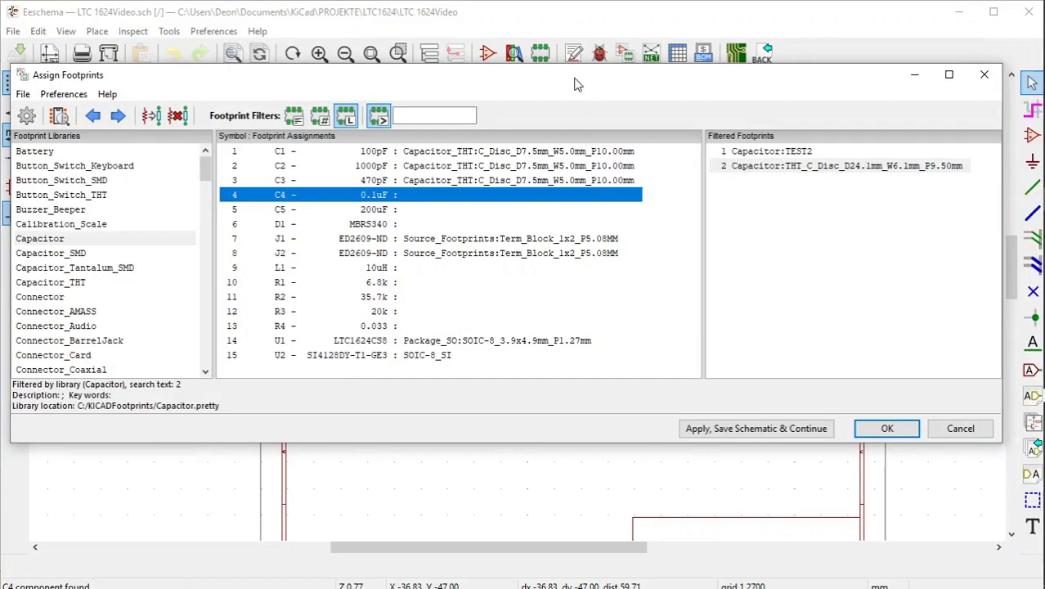
Assign Capacitor:THT_C_Disc_D24.1mm_W6.1mm_P9.50mm to C4 (0.1uF) and save the schematic.
left_click_drag(574, 78, 570, 74)
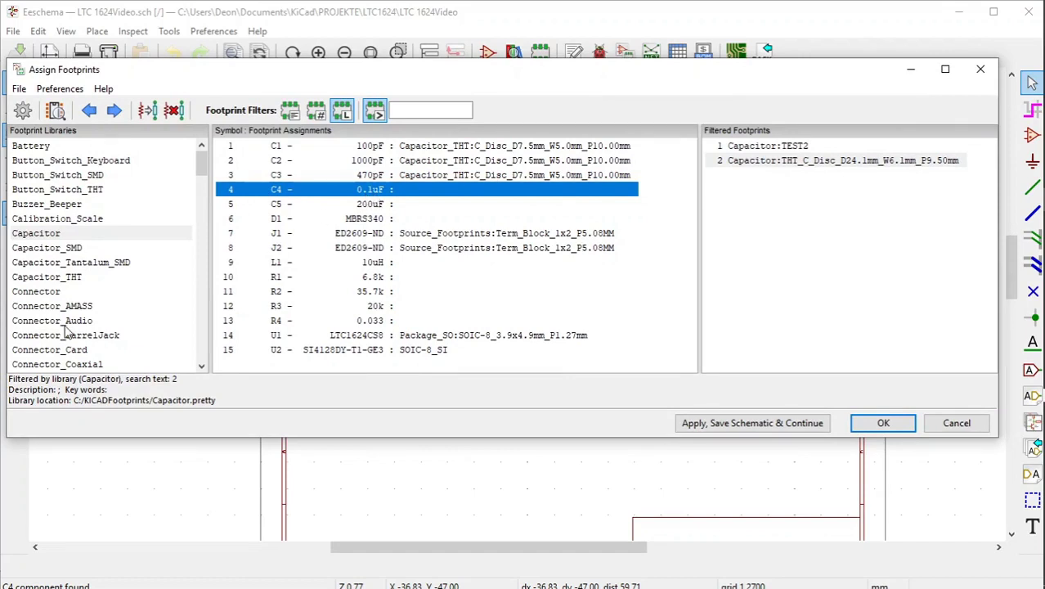
left_click(37, 234)
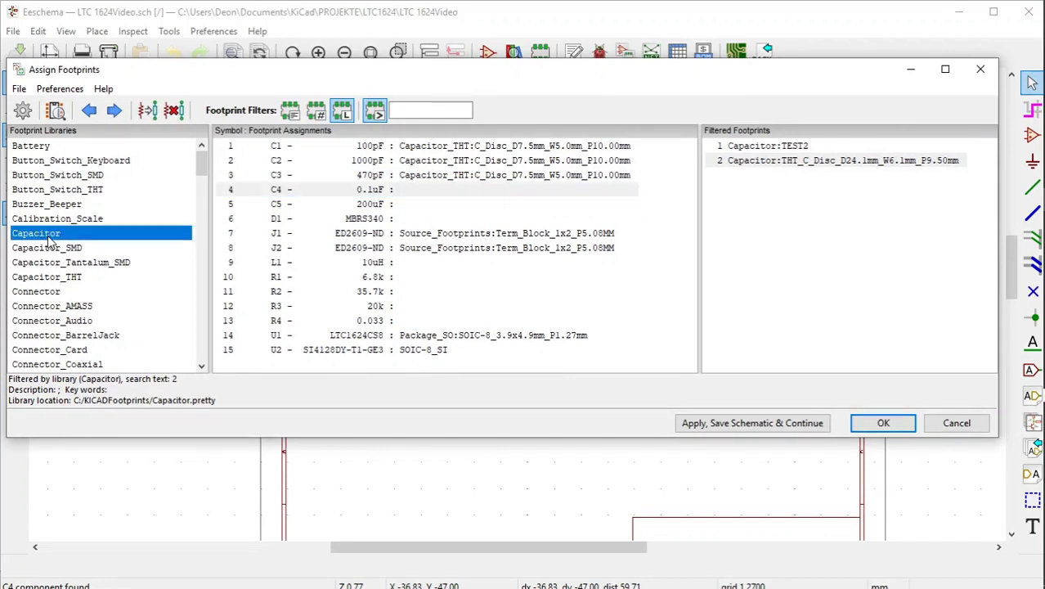
left_click(781, 163)
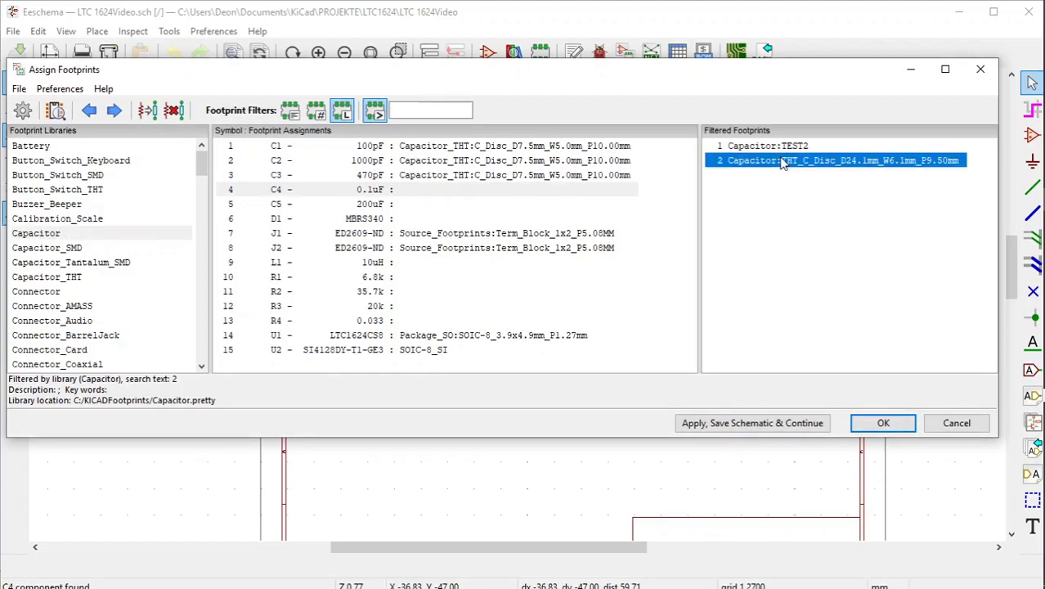
left_click(492, 192)
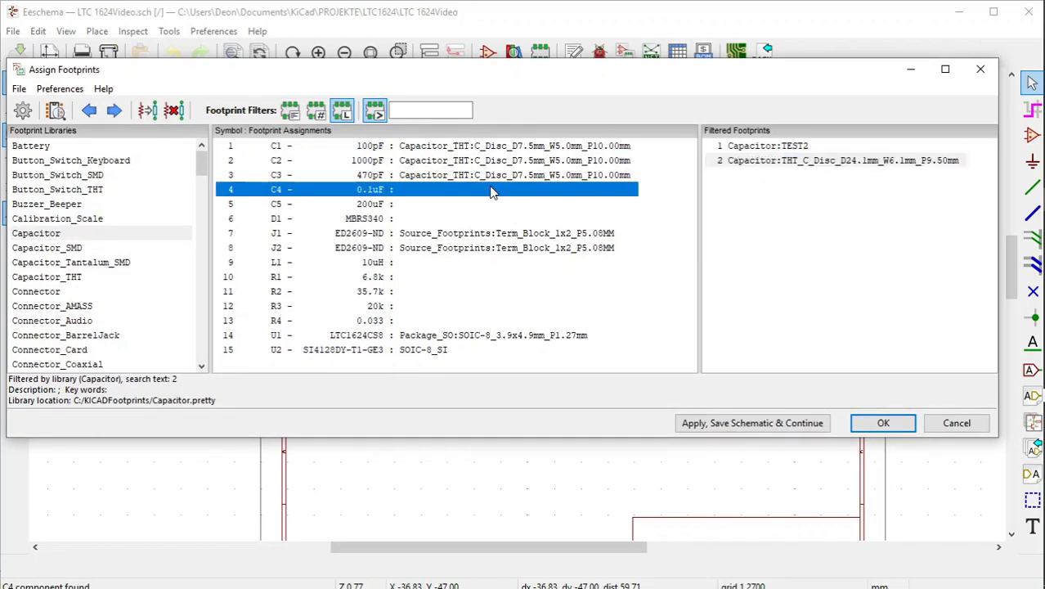
double_click(768, 161)
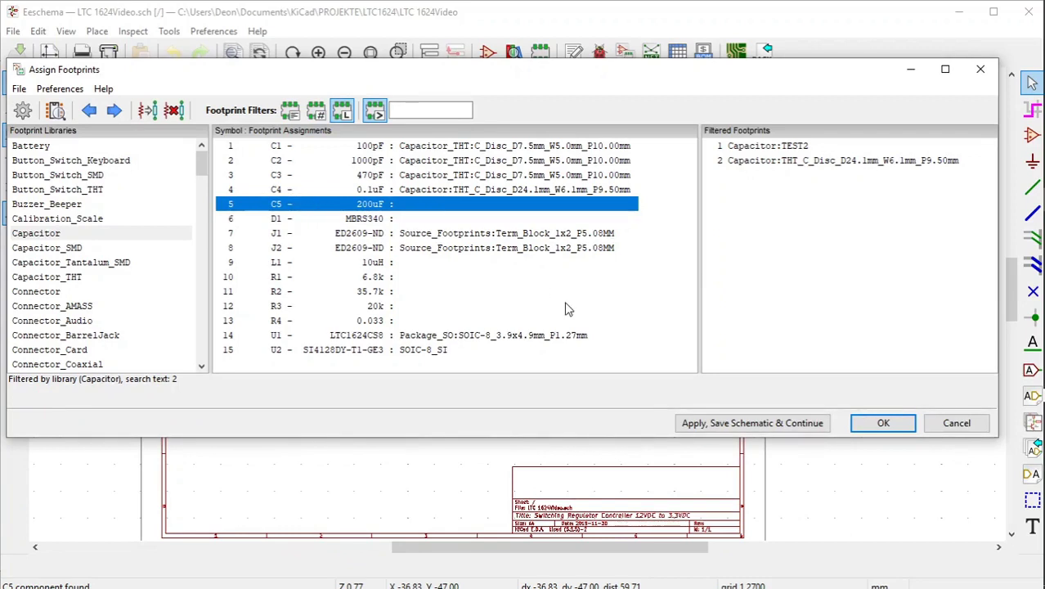
left_click(768, 425)
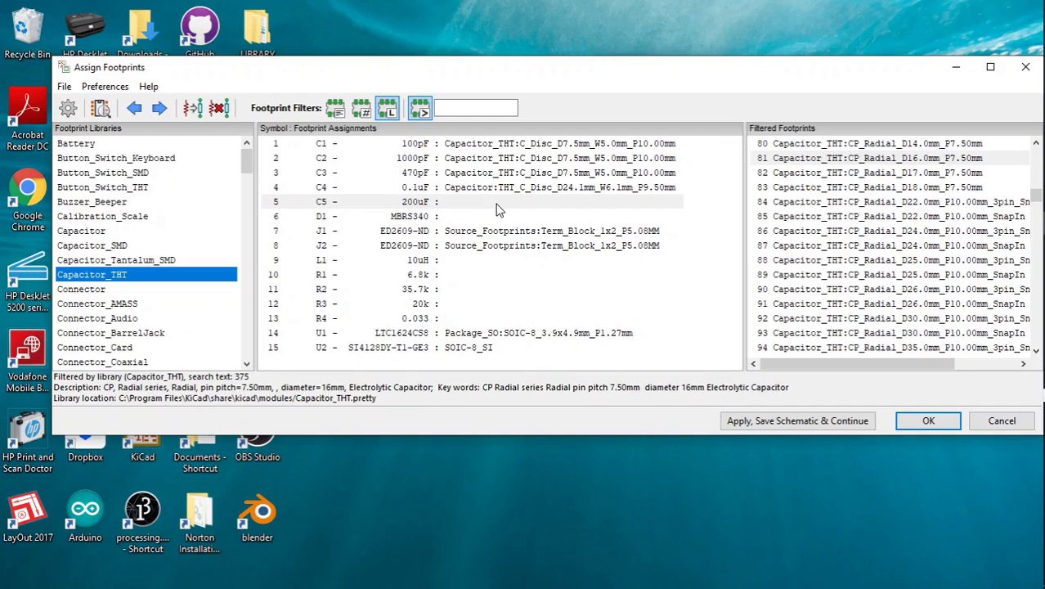
Select C5, then switch over to the United-Chemi-Con capacitor datasheet.
left_click(499, 204)
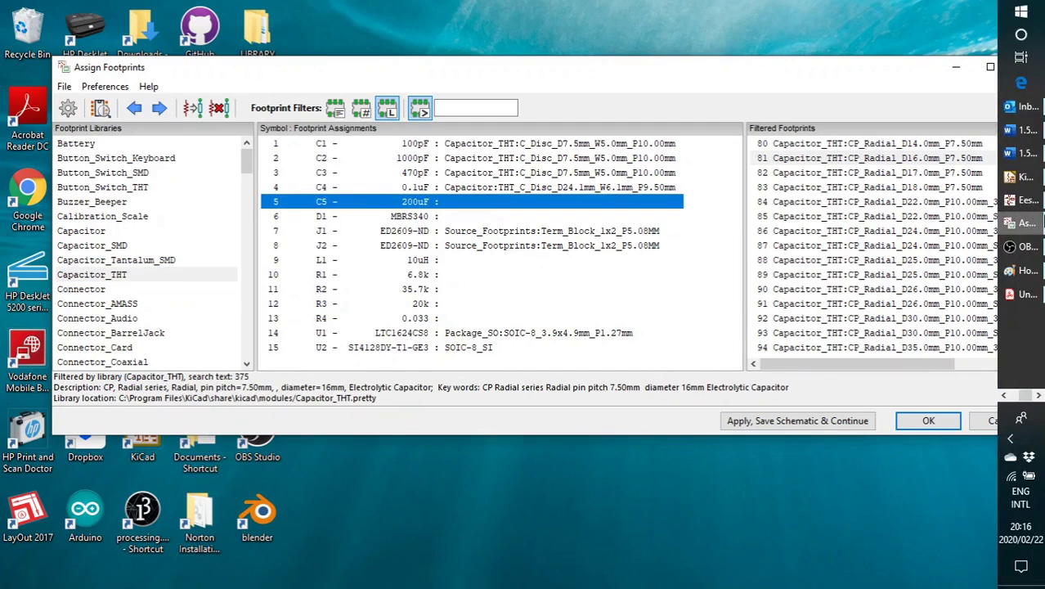
mouse_move(1039, 232)
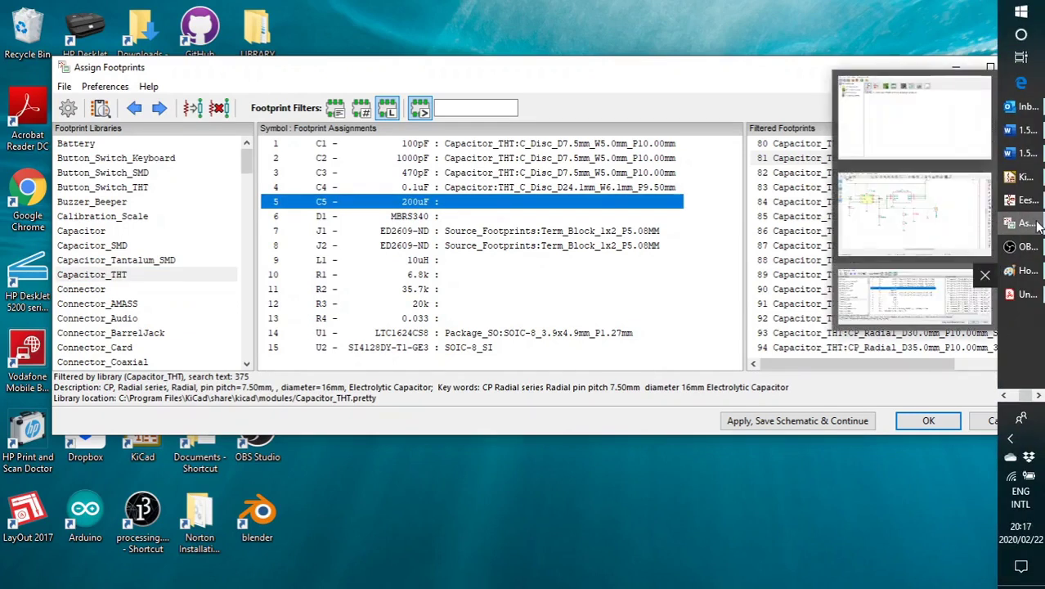
left_click(1021, 201)
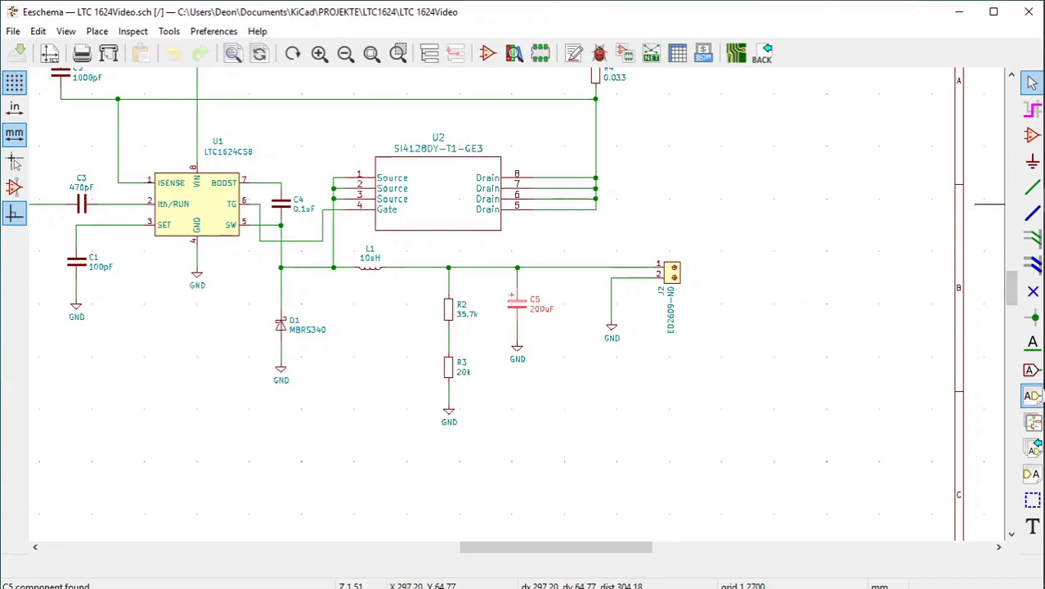
mouse_move(1040, 278)
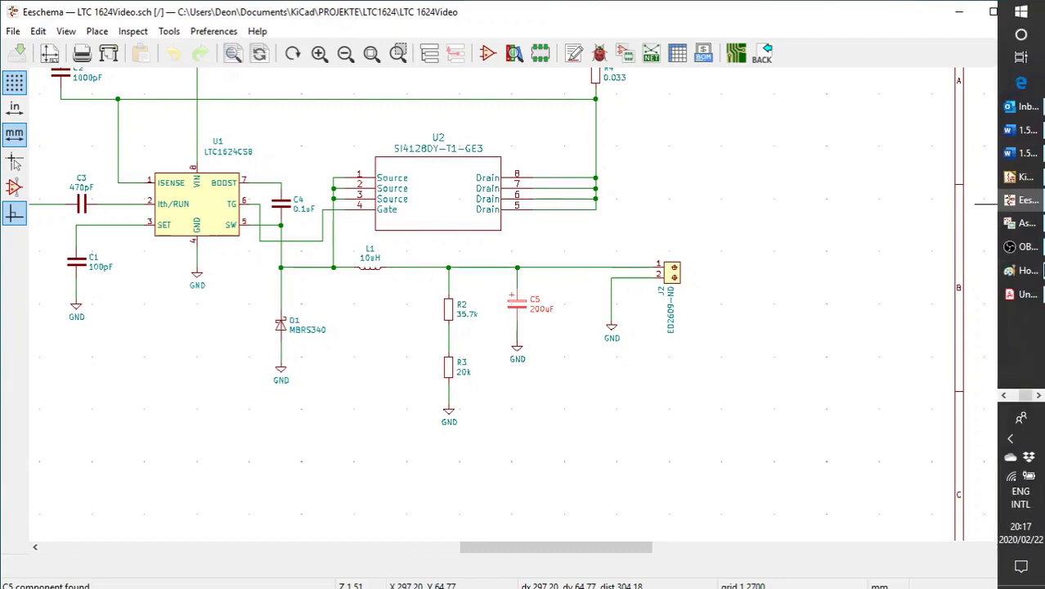
left_click(1013, 288)
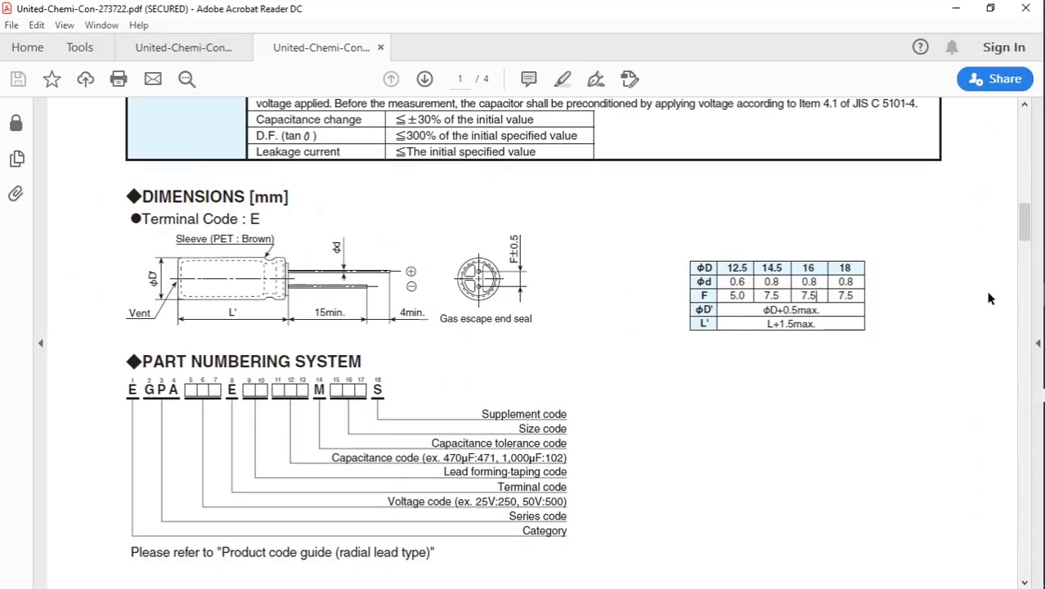
Scroll the United-Chemi-Con GPA datasheet to its Standard Ratings table.
left_click_drag(1030, 215, 1024, 115)
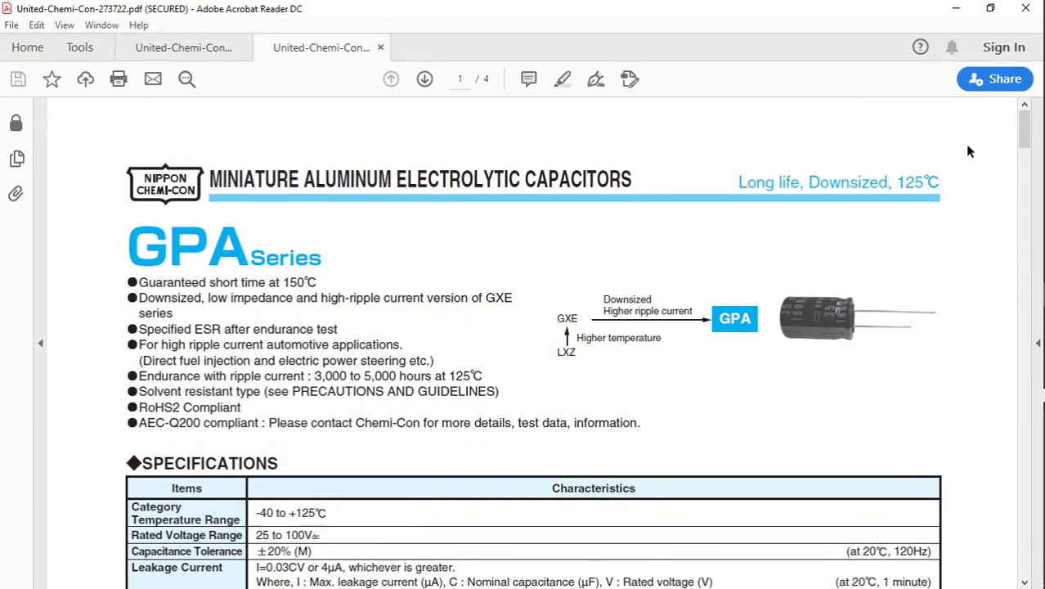
left_click_drag(1023, 129, 1041, 365)
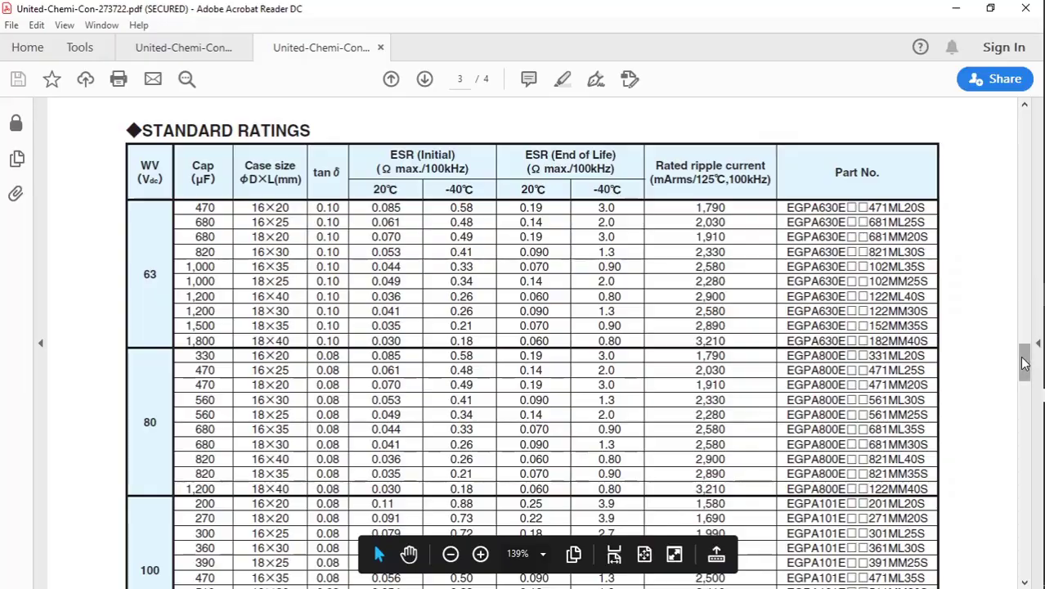
Scroll the datasheet to the Dimensions table (7.5 mm lead spacing) and check the KiCad tutorial.
mouse_move(1024, 363)
left_click_drag(1024, 363, 1003, 214)
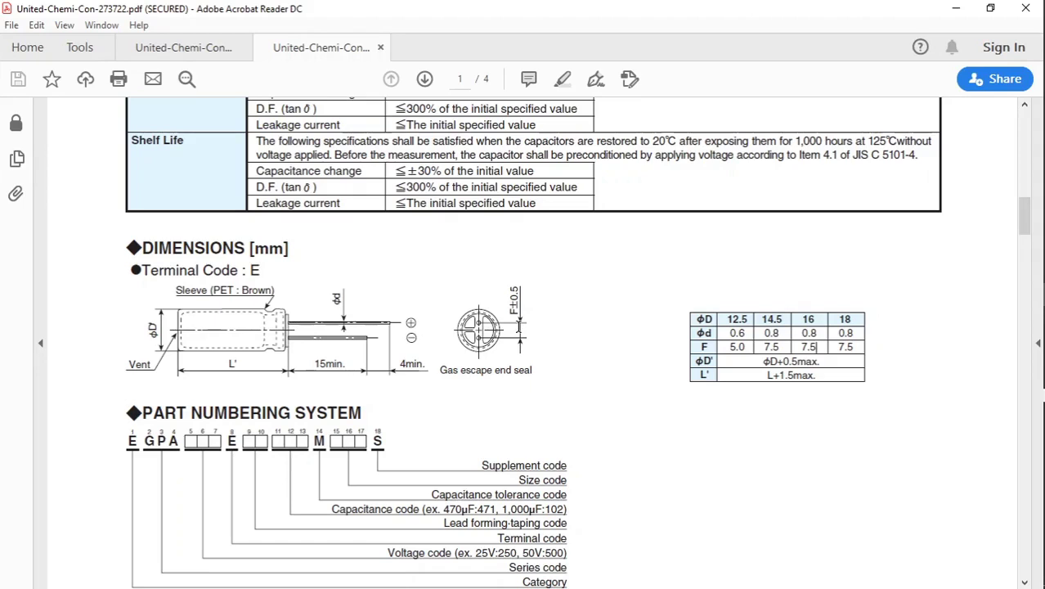
left_click(1023, 86)
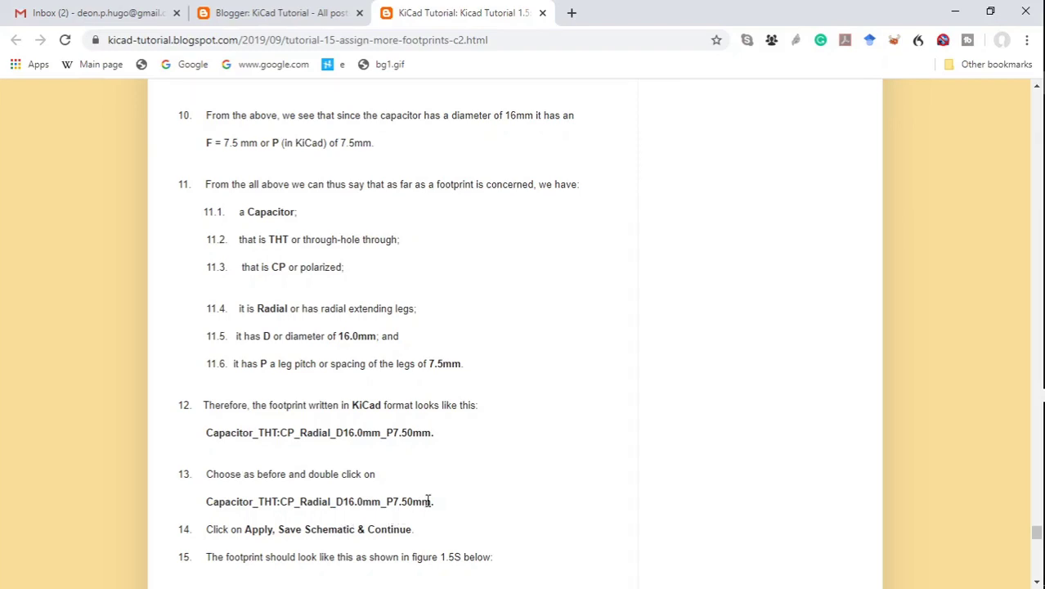
Minimize the browser, reposition Assign Footprints, and list the Capacitor_THT library footprints.
left_click(957, 12)
left_click_drag(841, 74, 801, 95)
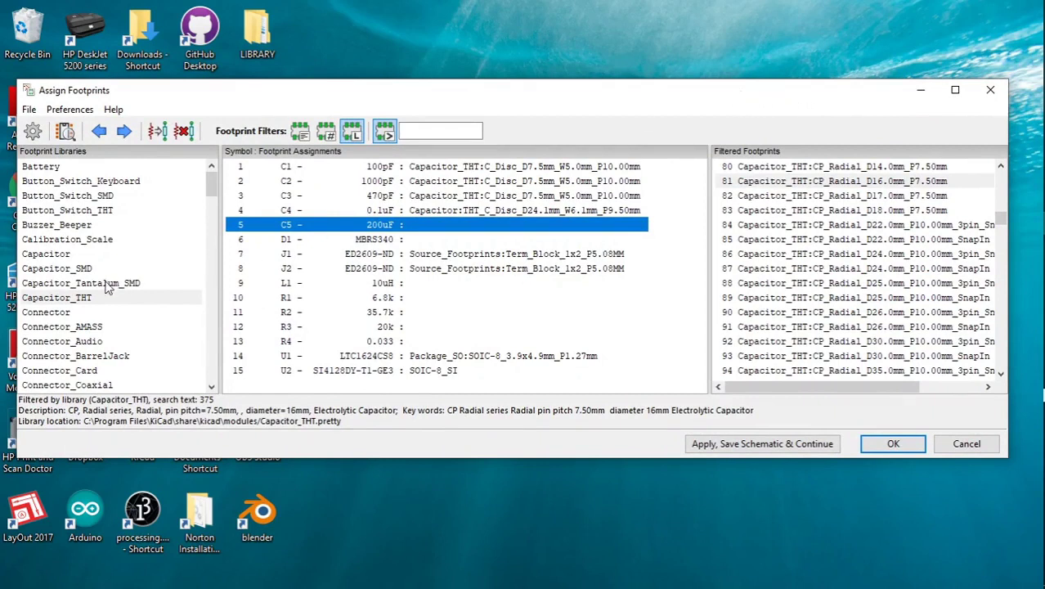
left_click(78, 300)
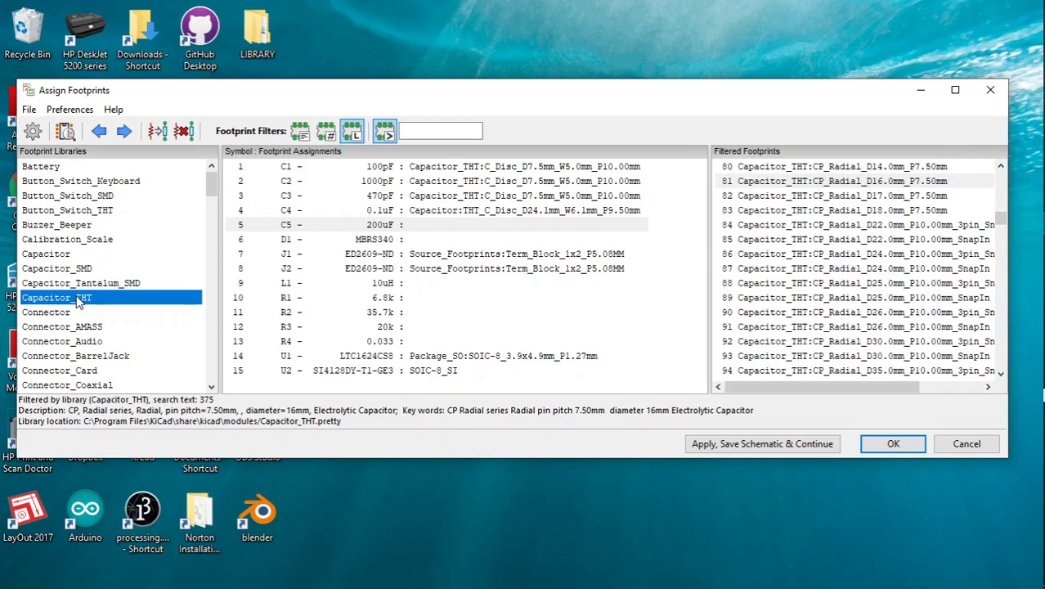
Assign Capacitor_THT:CP_Radial_D16.0mm_P7.50mm to C5 (200uF) and preview that footprint.
left_click(754, 182)
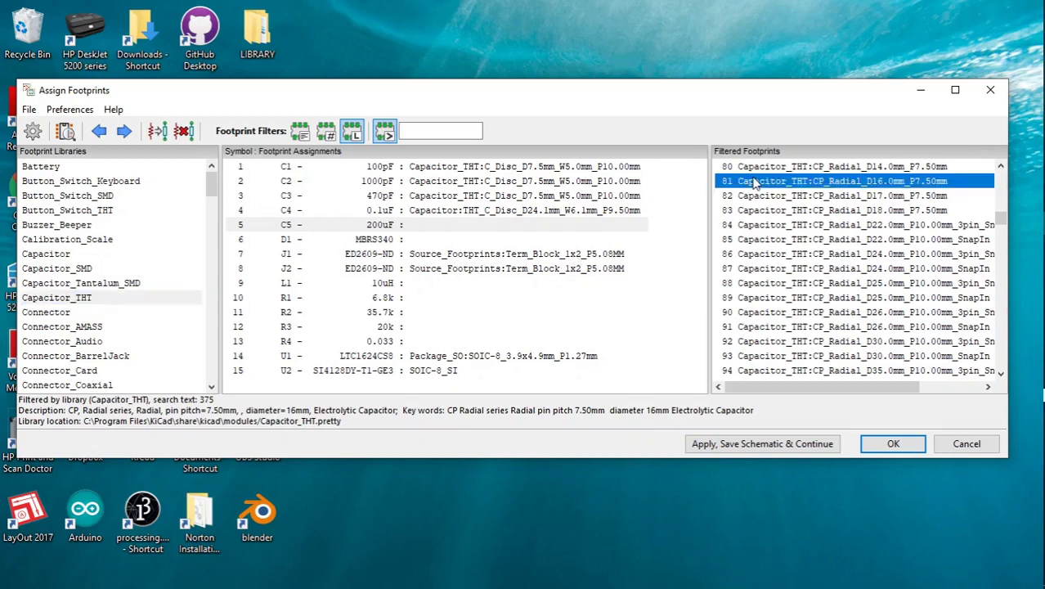
double_click(913, 187)
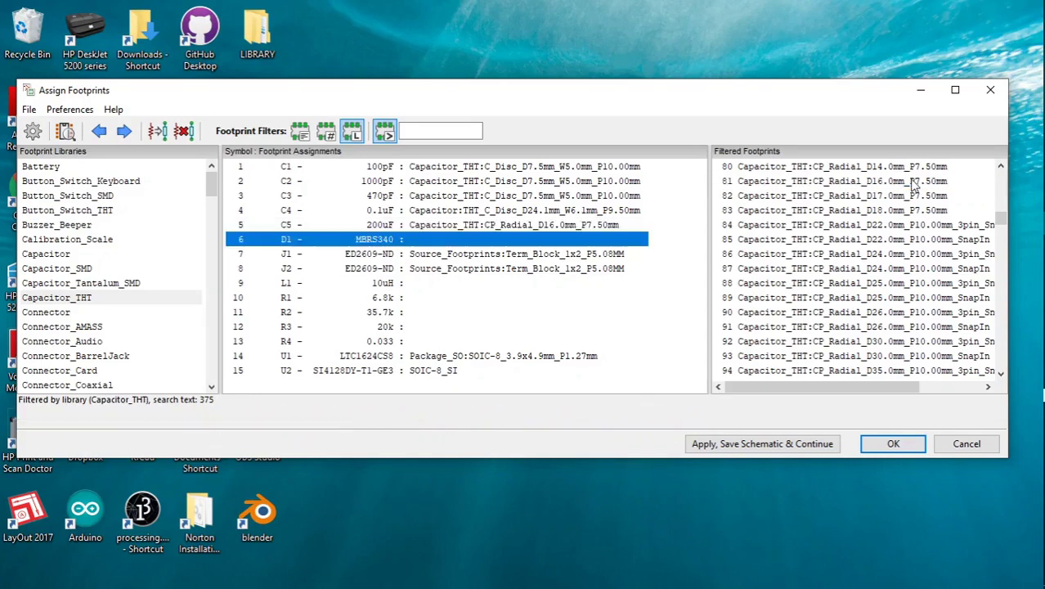
left_click(459, 230)
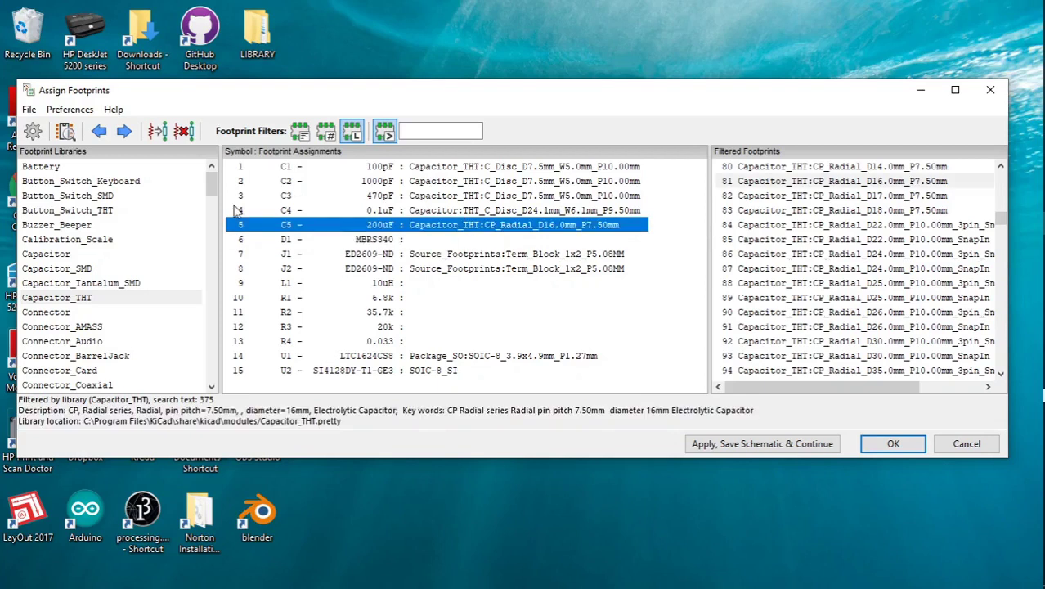
left_click(65, 134)
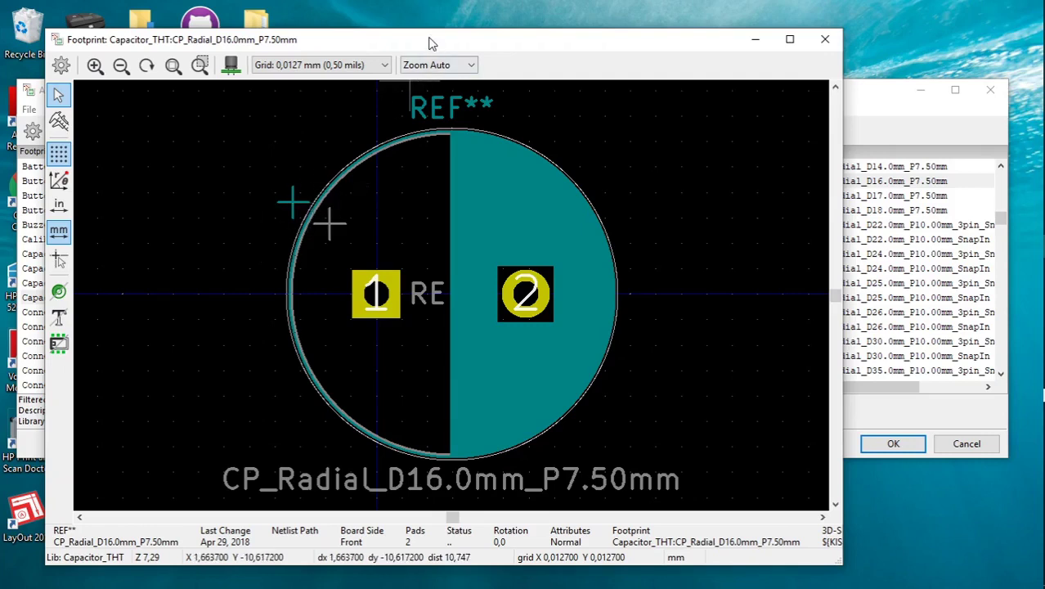
left_click_drag(427, 41, 472, 33)
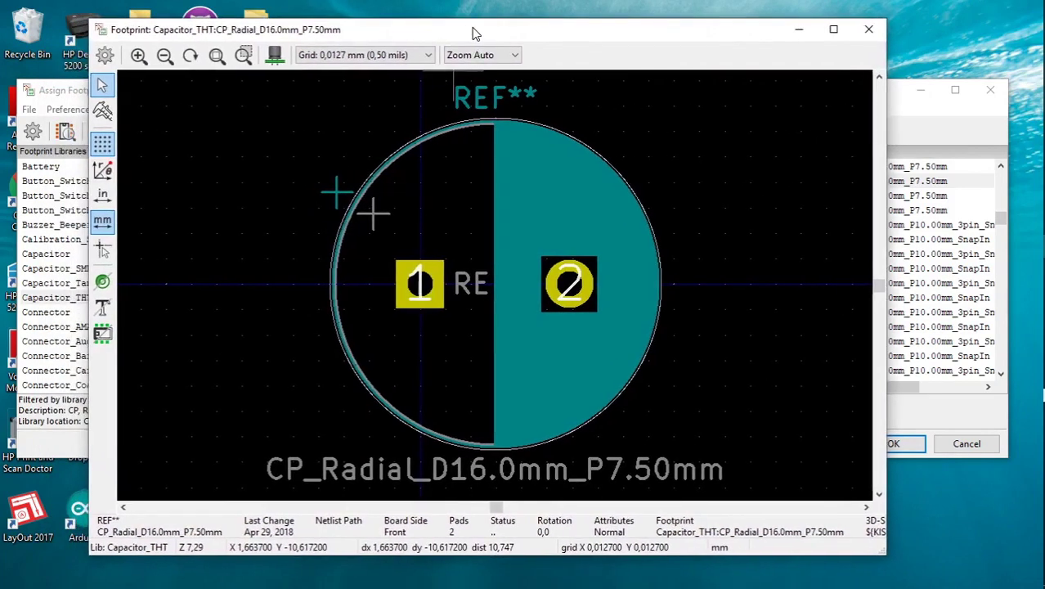
left_click(103, 112)
left_click(419, 283)
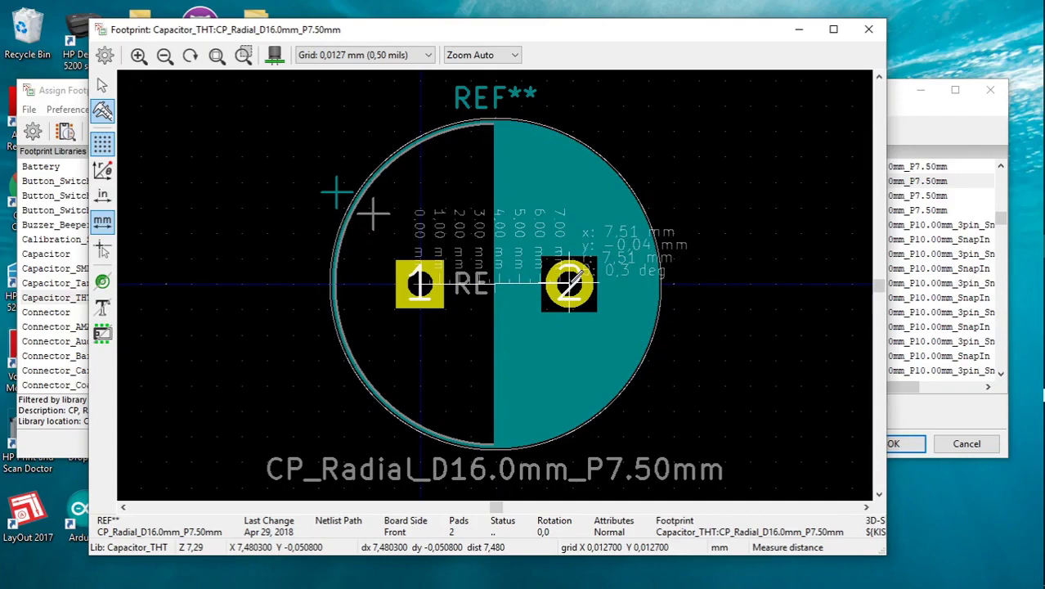
key("Escape")
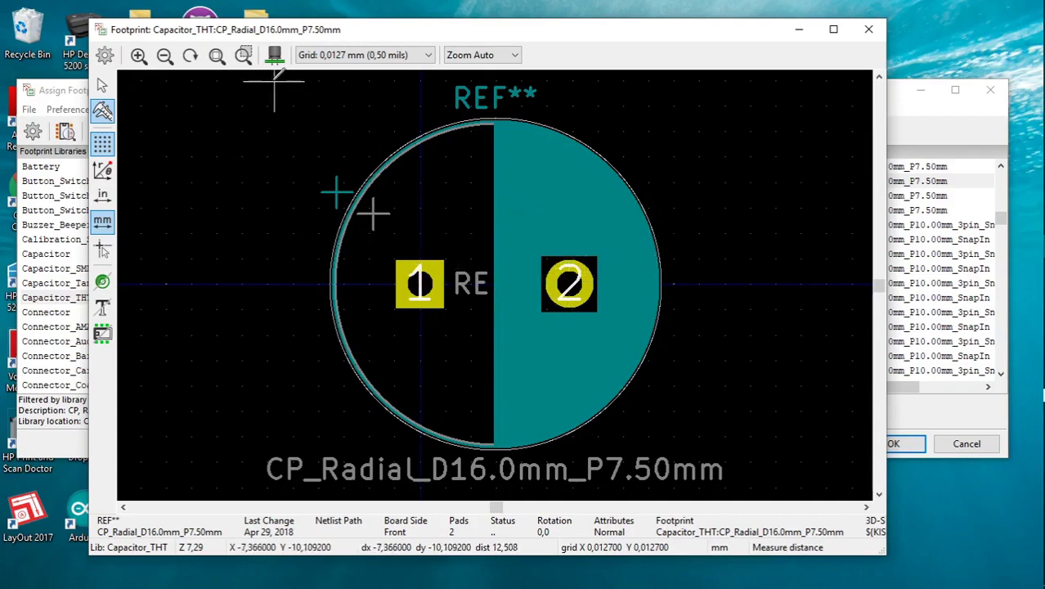
left_click(216, 55)
left_click(300, 133)
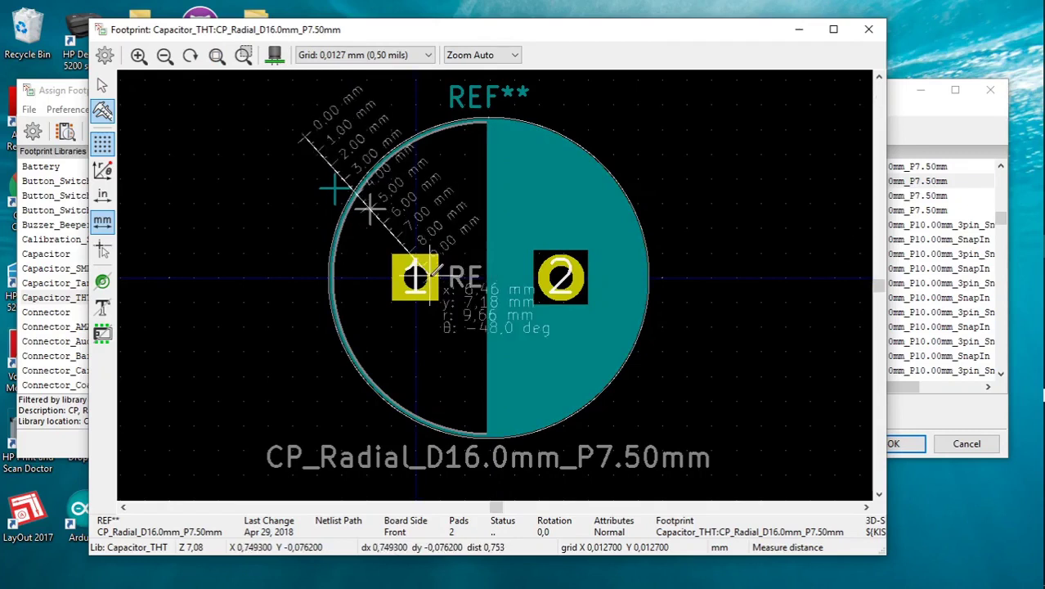
key("Escape")
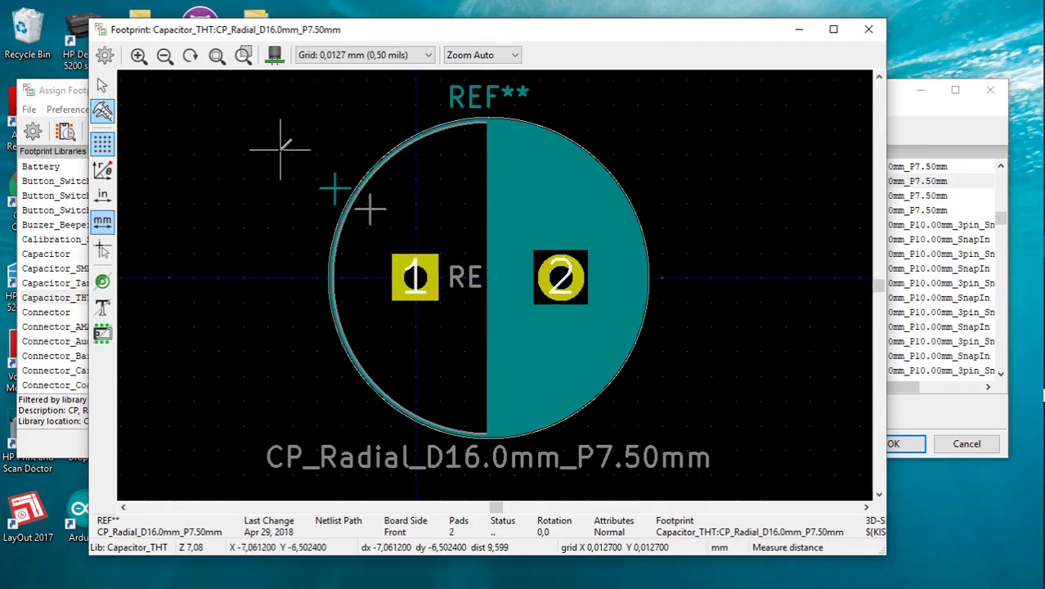
left_click(102, 85)
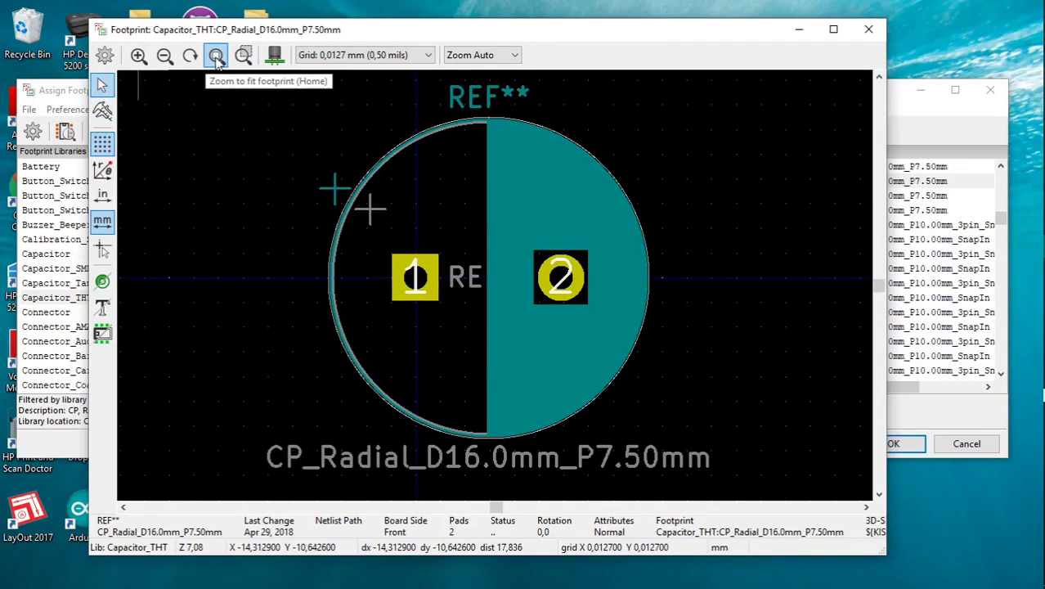
left_click(245, 57)
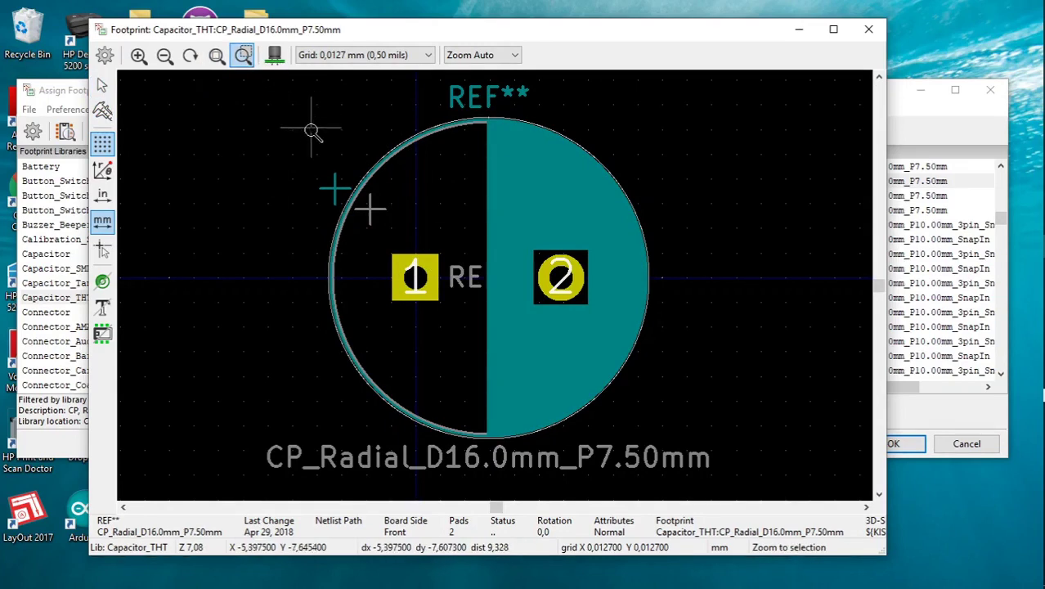
Zoom in on pad 1, measure about 1.2 mm from its centre, and open the 3D view.
left_click_drag(309, 132, 522, 398)
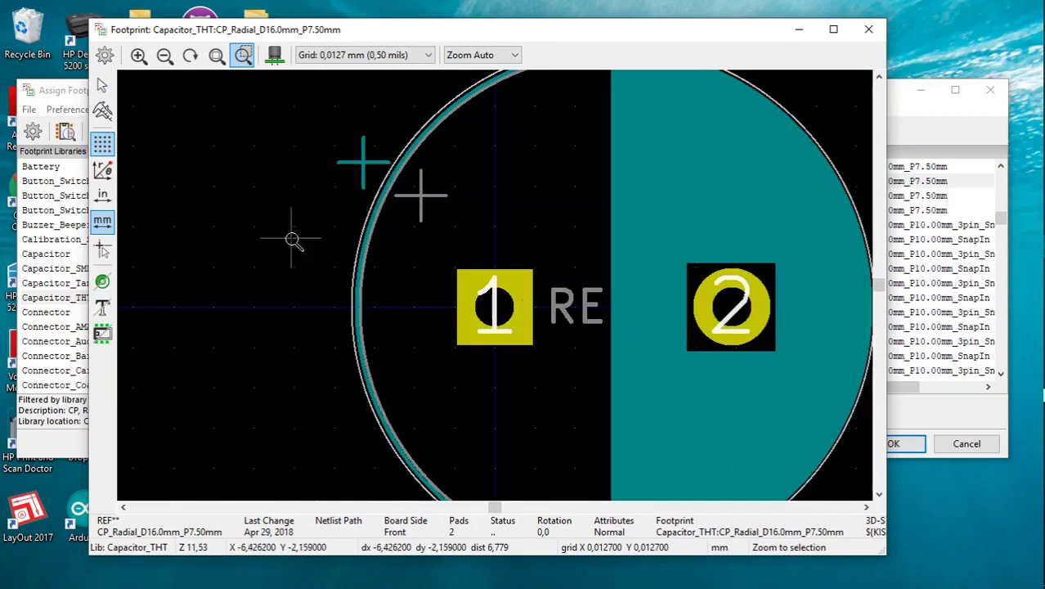
left_click(102, 110)
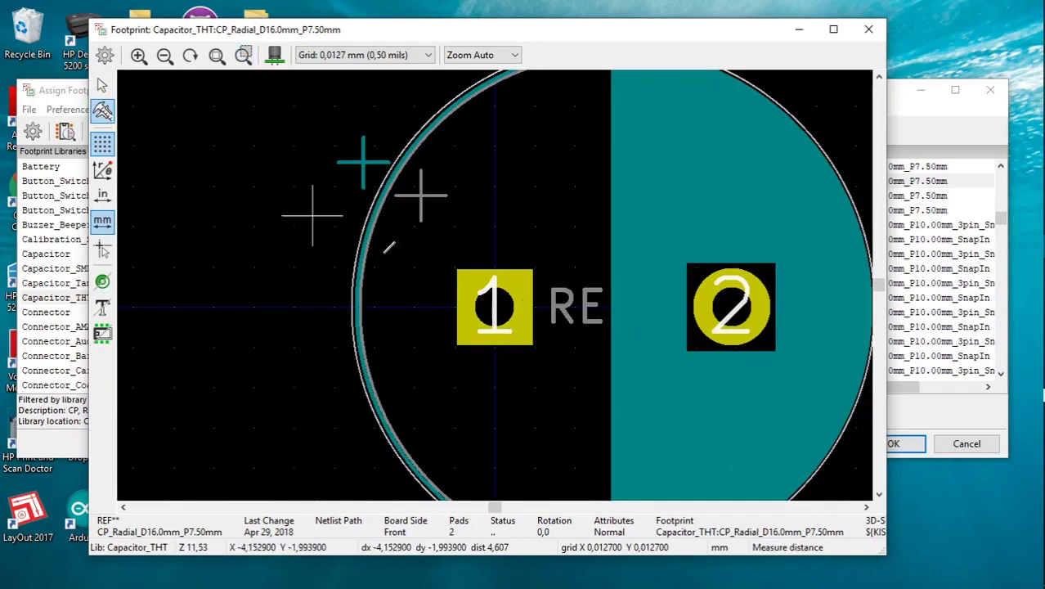
left_click(477, 307)
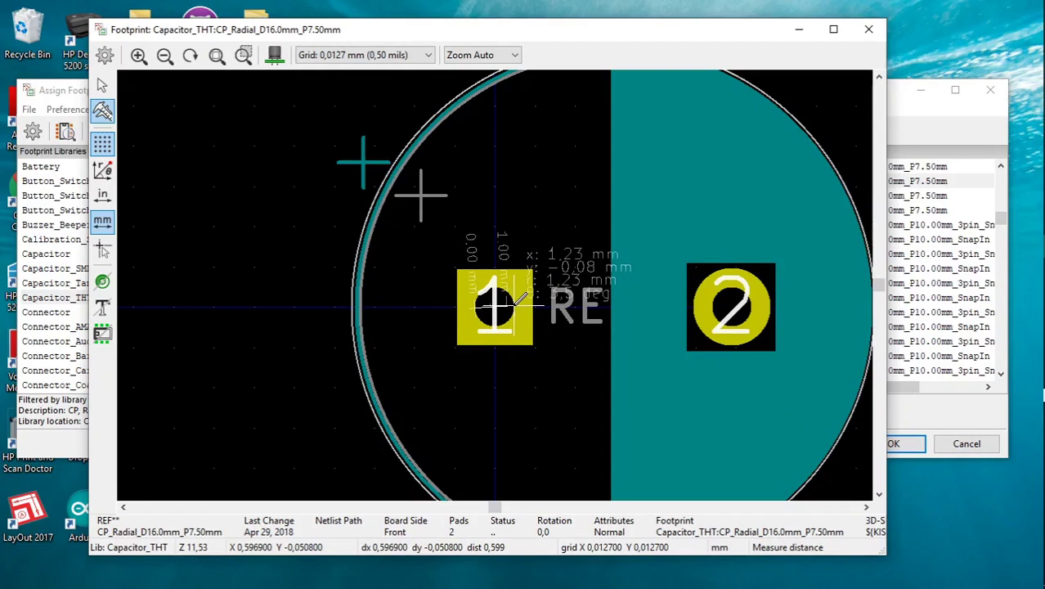
left_click(519, 301)
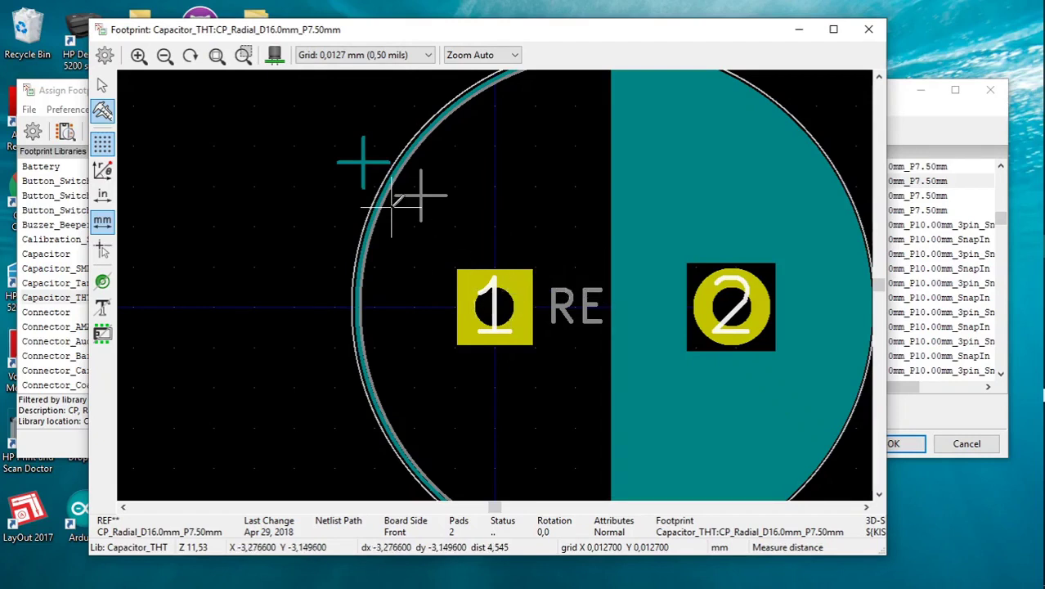
left_click(102, 85)
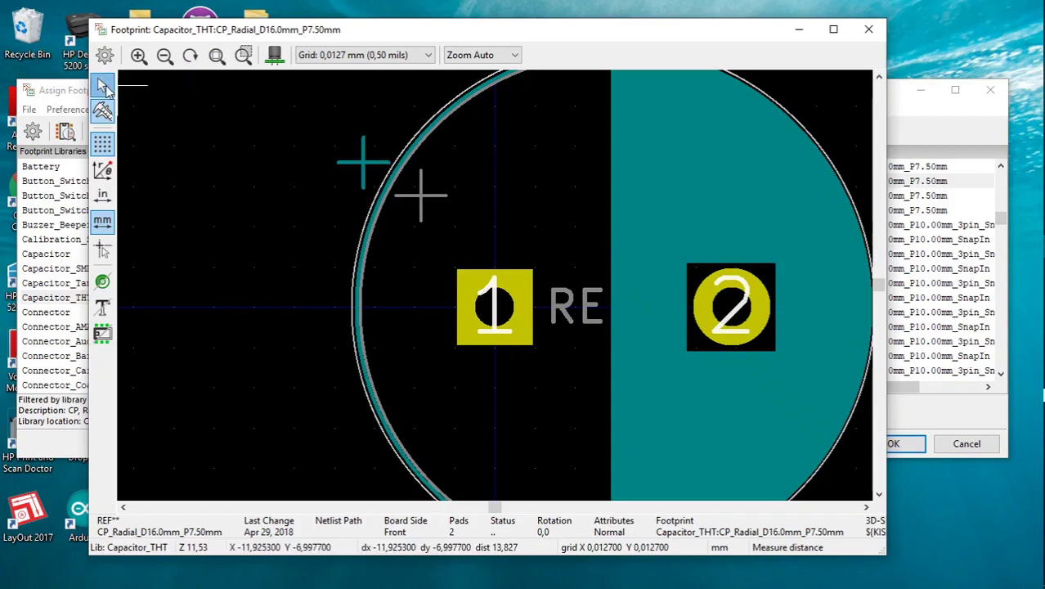
left_click(274, 56)
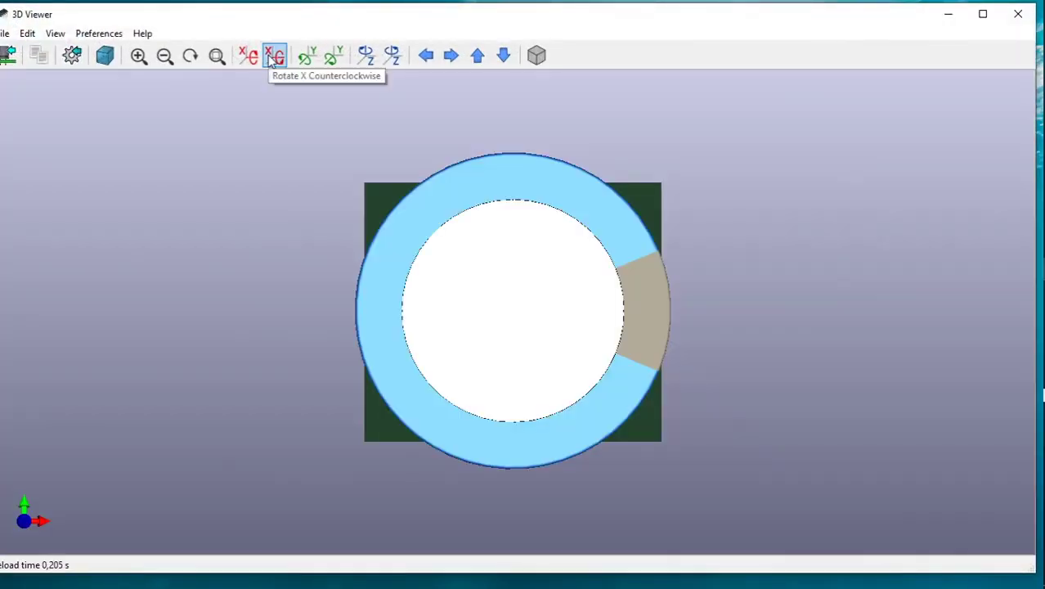
Orbit and zoom out to inspect the blue 16 mm radial electrolytic capacitor model.
left_click_drag(252, 347, 253, 149)
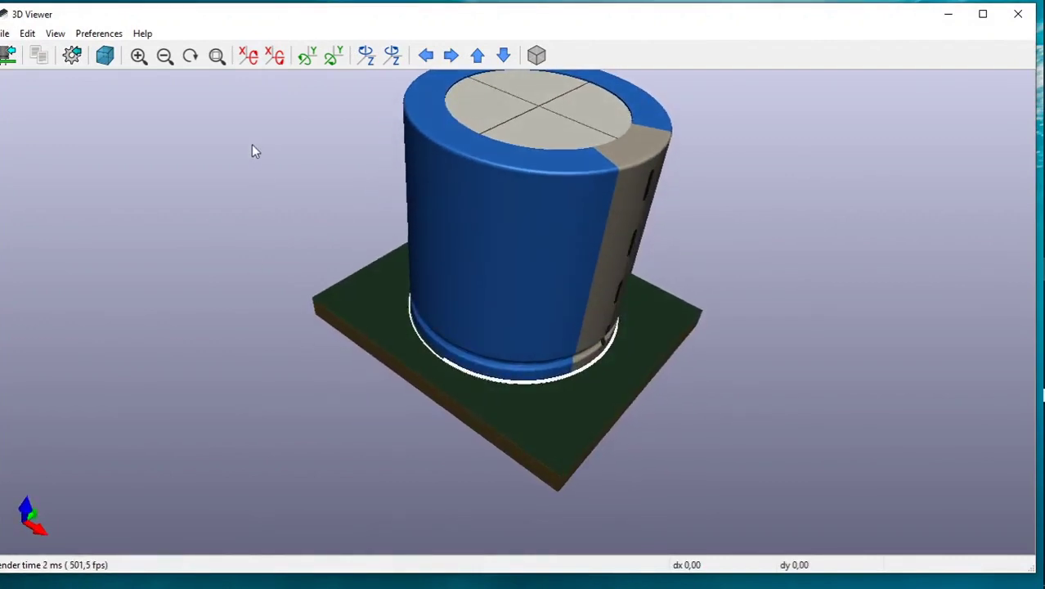
left_click(163, 62)
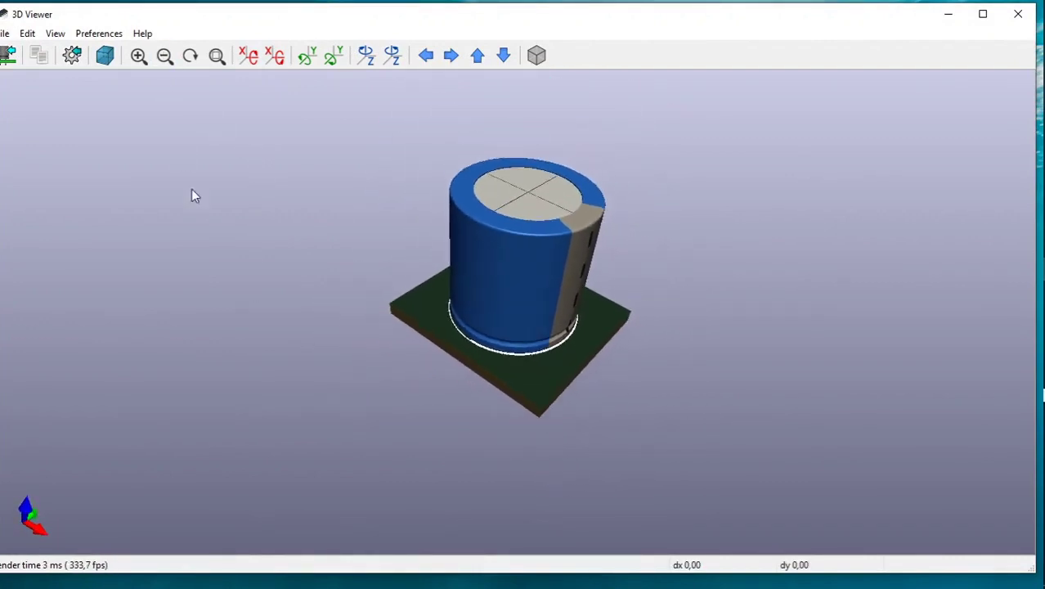
left_click_drag(206, 217, 231, 175)
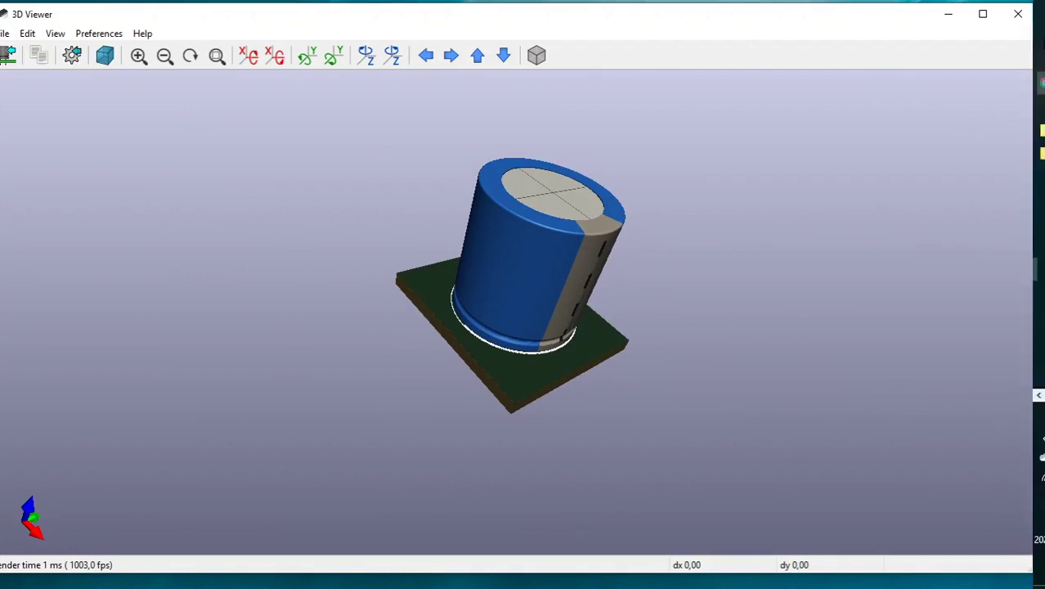
Close the 3D and footprint previews and save the schematic with C4 and C5 assigned.
left_click(950, 16)
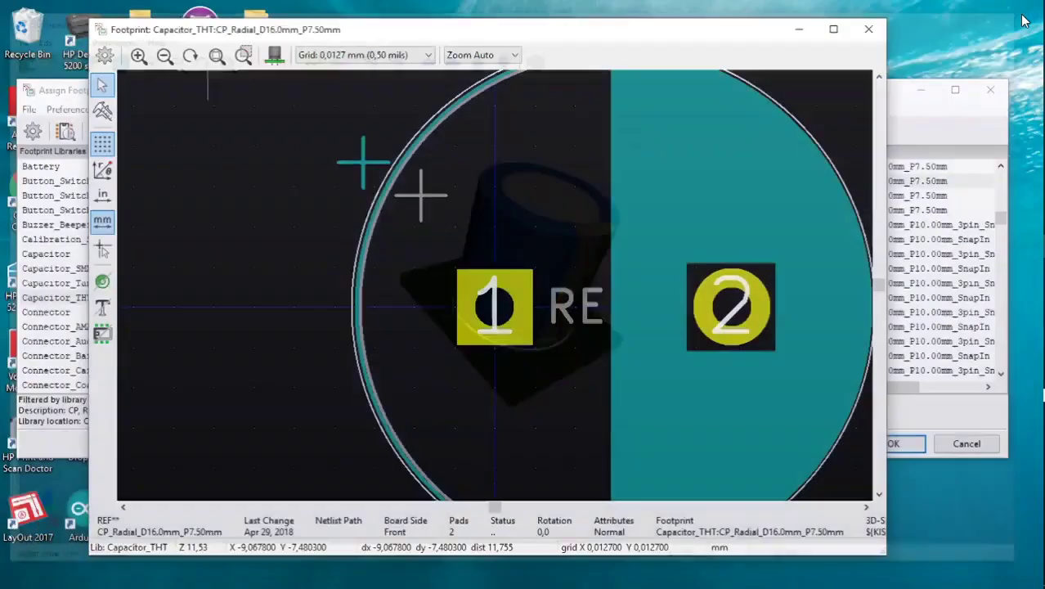
left_click(869, 29)
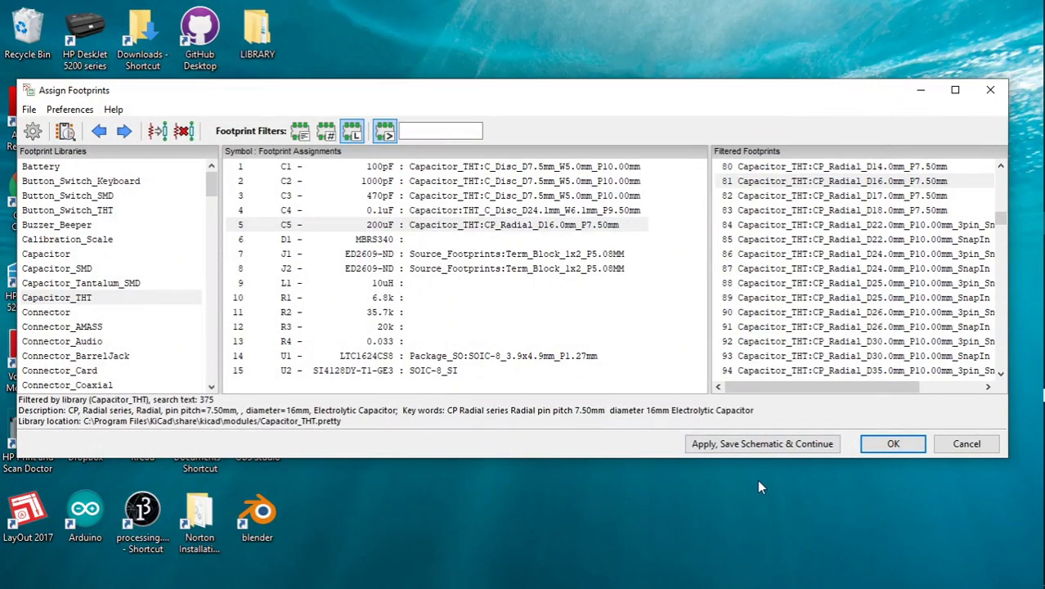
left_click(726, 446)
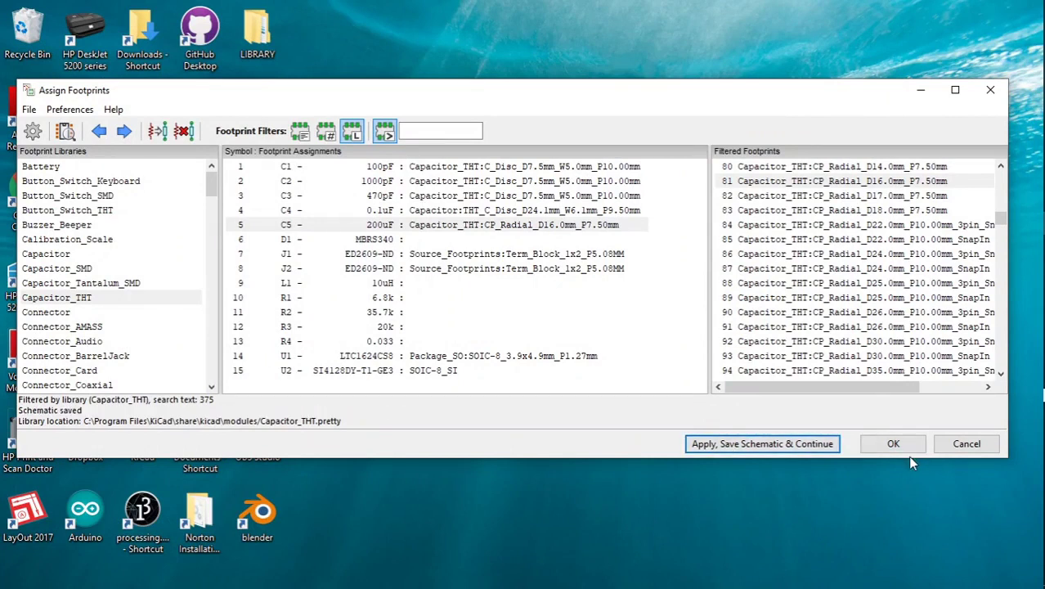